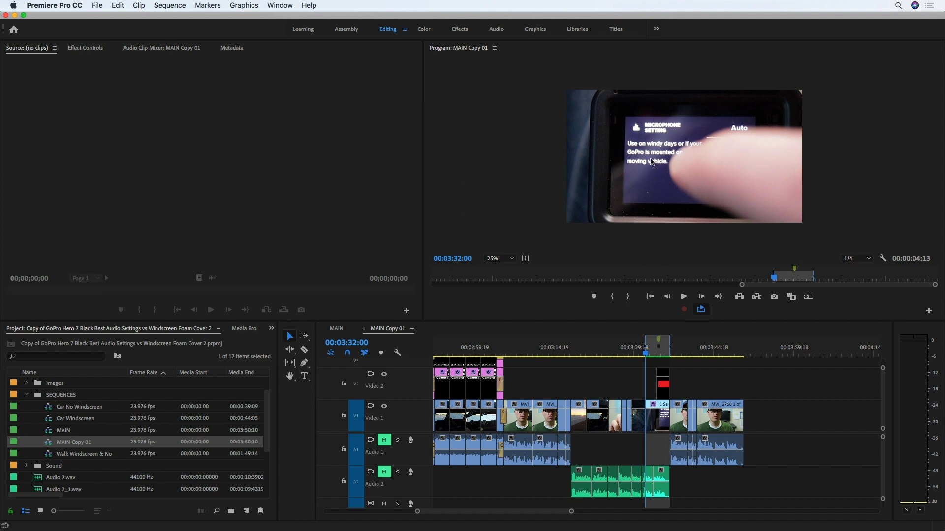
Step: Move the playhead to 00:03:34:17 and apply the Paint Bucket effect to the "1 Settings" clip on Video 1
left_click(632, 377)
key("space")
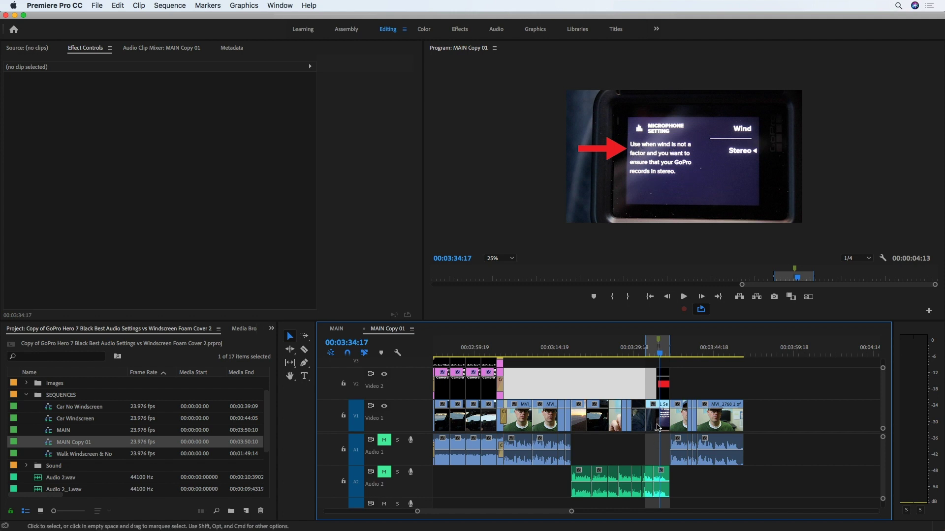
left_click(658, 428)
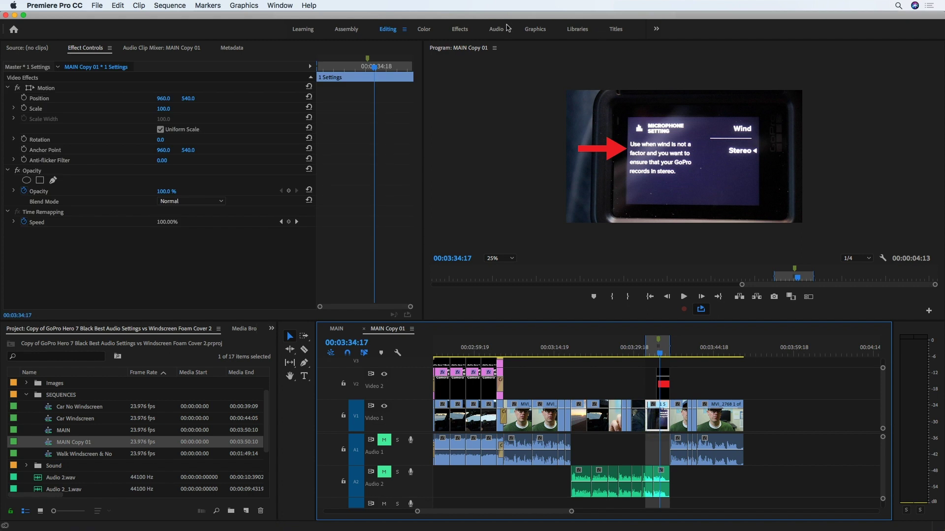
left_click(471, 31)
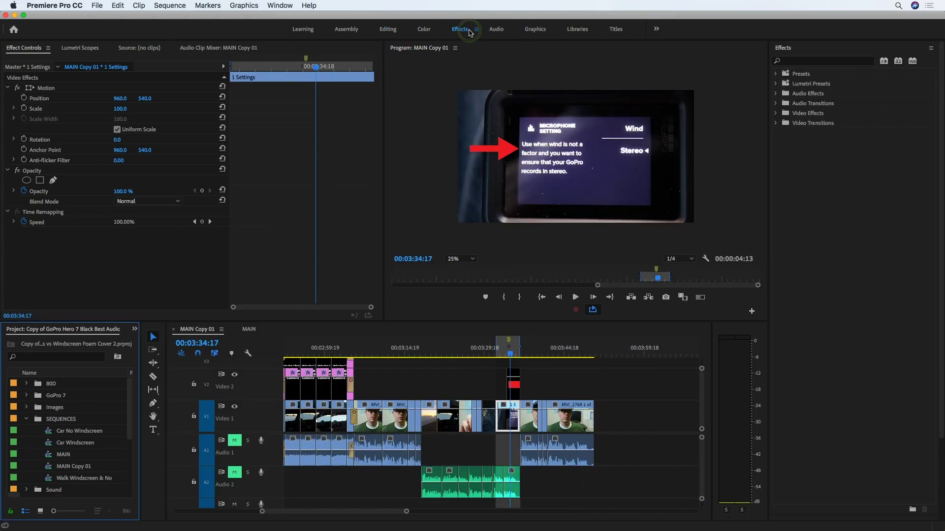
left_click(804, 62)
type("paint")
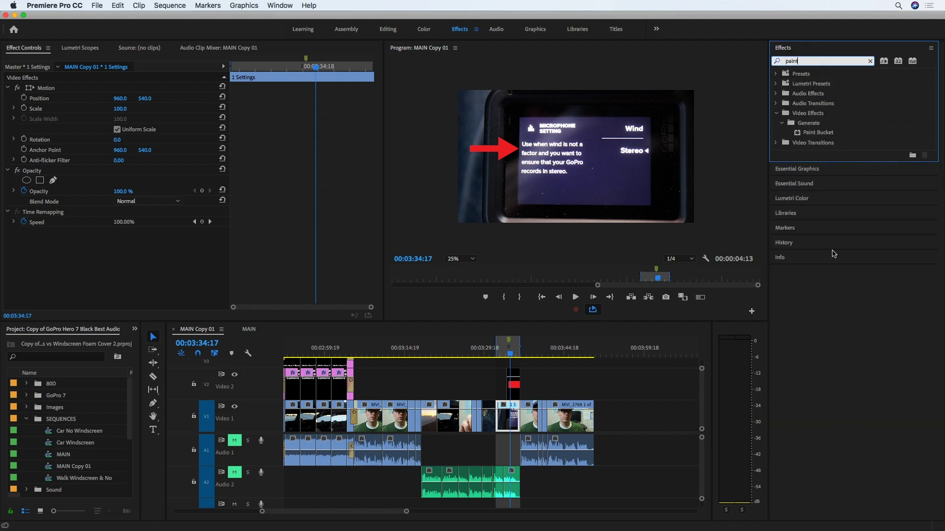
mouse_move(817, 133)
left_mouse_down()
mouse_move(633, 247)
mouse_move(517, 394)
left_mouse_up()
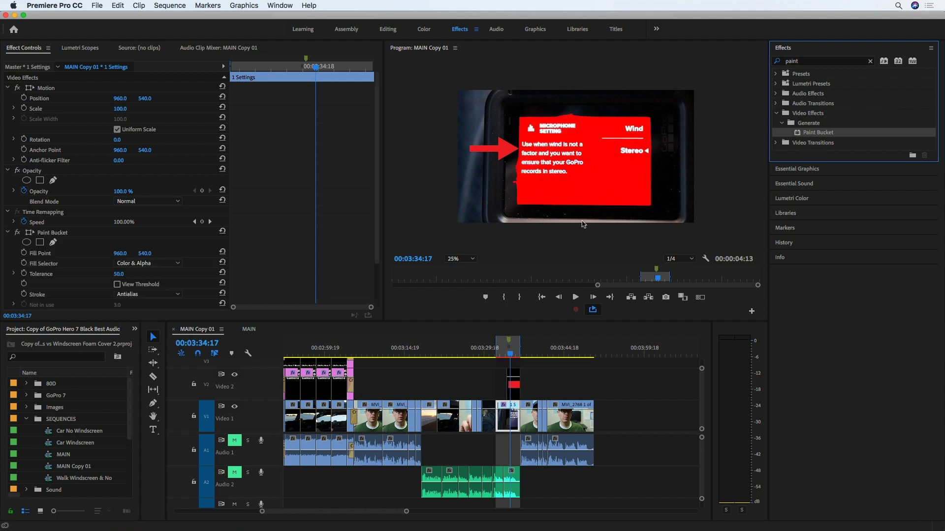
Step: Draw a closed Paint Bucket pen mask around the words "Use when wind is not a factor" in the picture
scroll(181, 227, "down", 2)
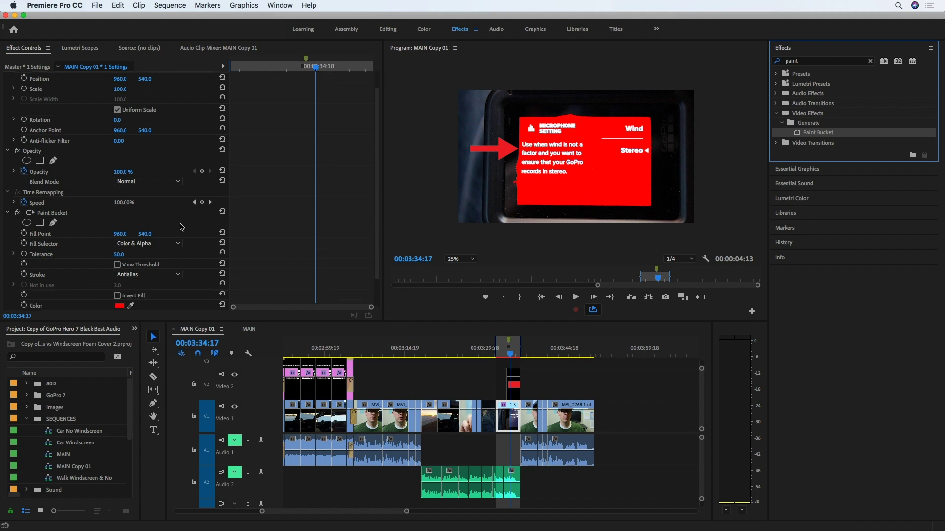
left_click(54, 224)
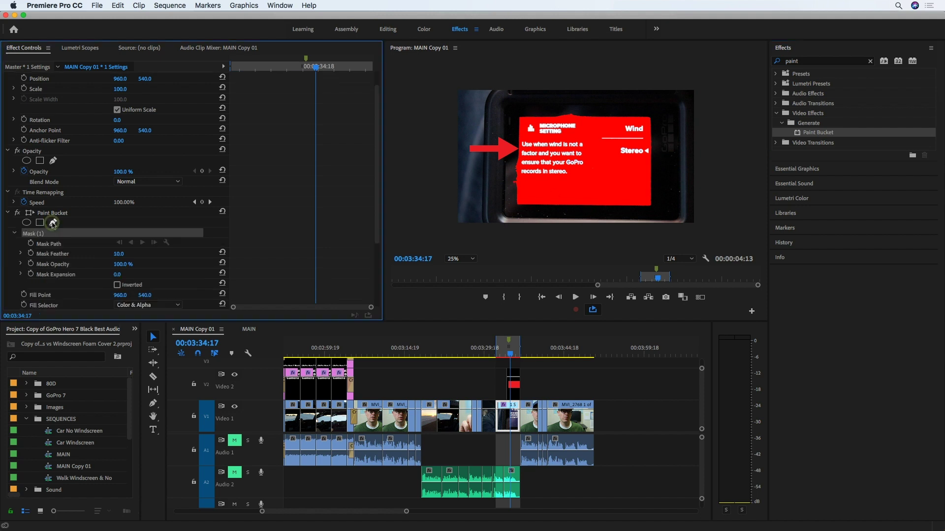
left_click(521, 138)
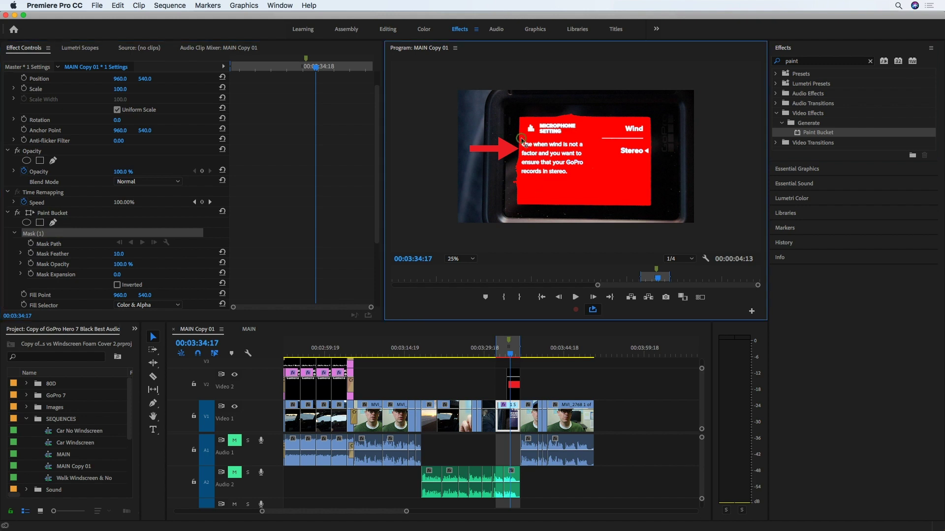
left_click(589, 143)
left_click(590, 158)
left_click(541, 159)
left_click(542, 174)
left_click(521, 138)
left_click_drag(589, 158, 521, 138)
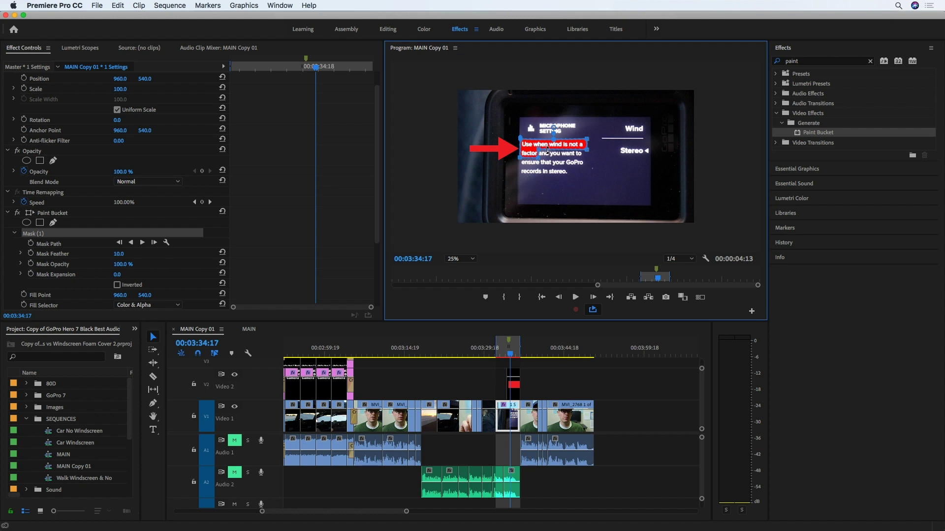
Step: Change the Paint Bucket fill color to a dark yellow-green, 839400, and deselect the clip
scroll(199, 240, "down", 5)
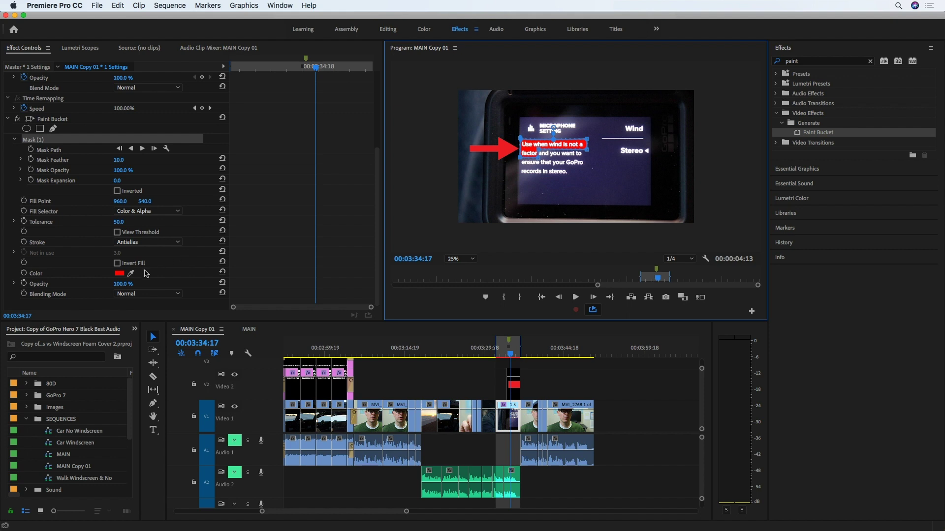
left_click(119, 274)
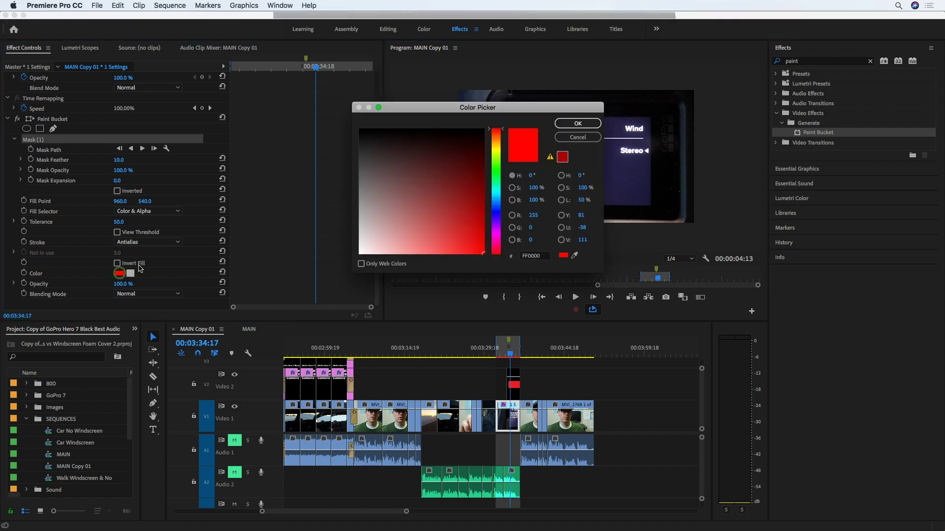
left_click(498, 153)
left_click_drag(447, 249, 495, 228)
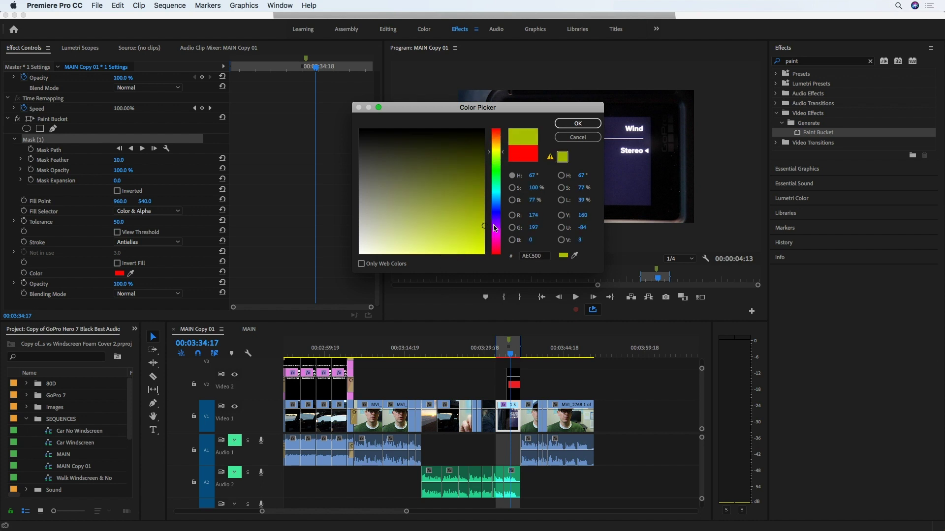
left_click(578, 123)
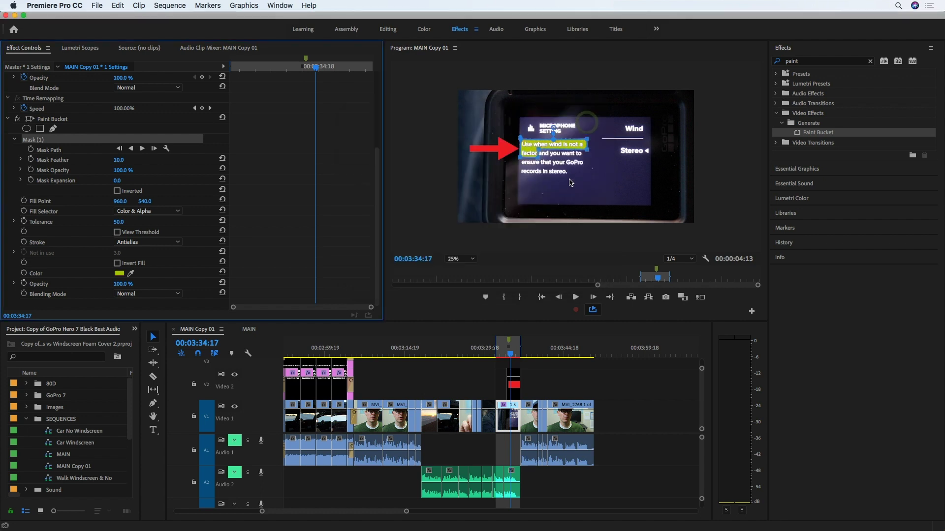
left_click(119, 273)
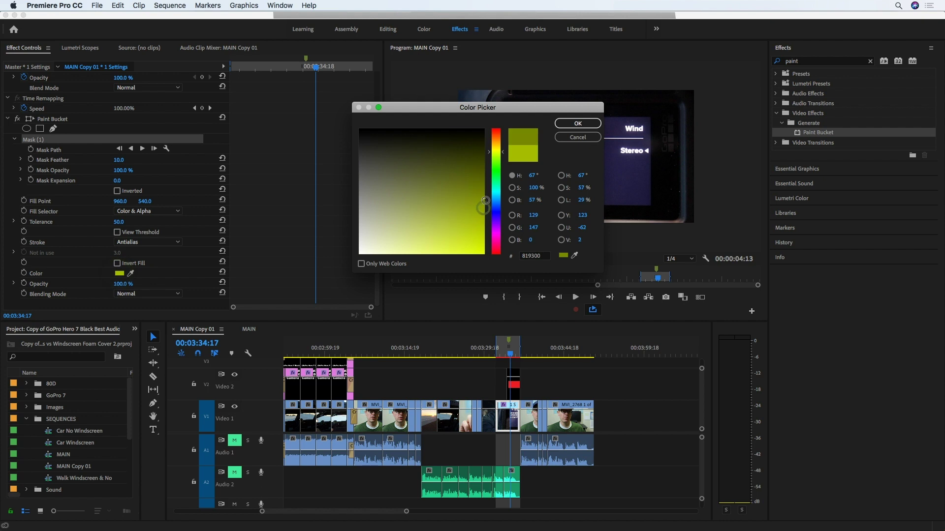
left_click(578, 123)
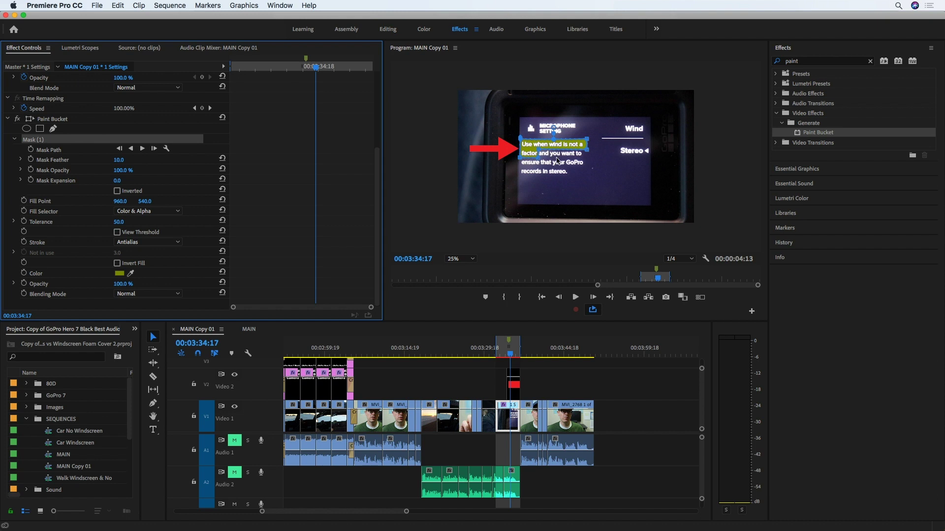
left_click(558, 160)
left_click(453, 379)
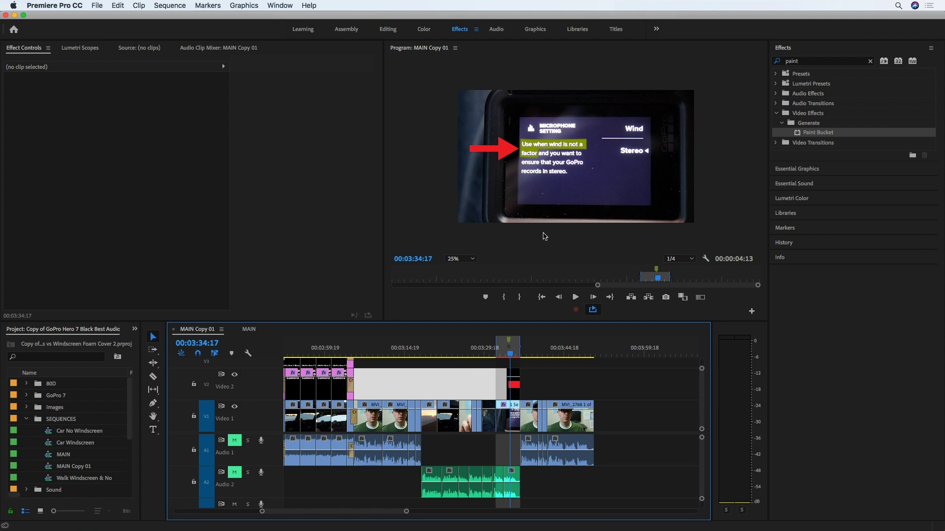
Step: Track the Paint Bucket mask path forward from 00:03:34:20 to the end of the "1 Settings" clip
left_click_drag(511, 357, 512, 358)
left_click(510, 417)
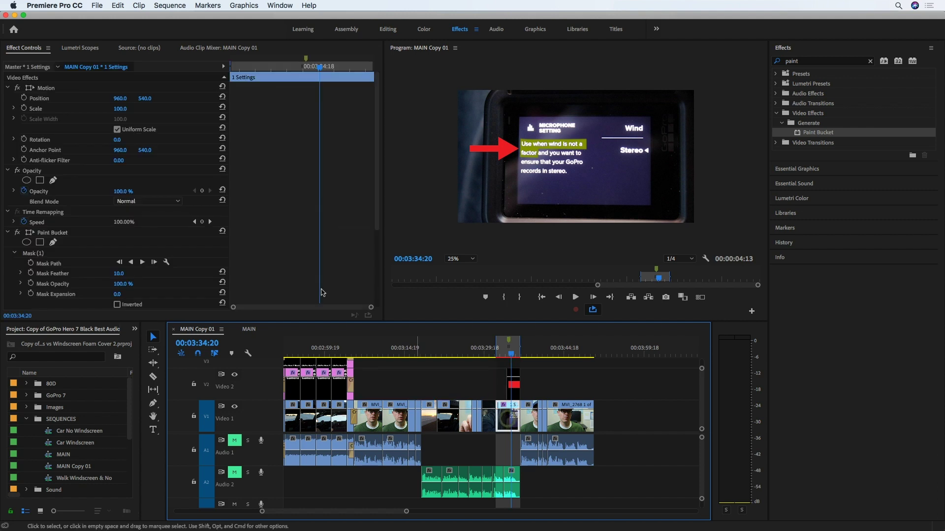
scroll(92, 241, "down", 3)
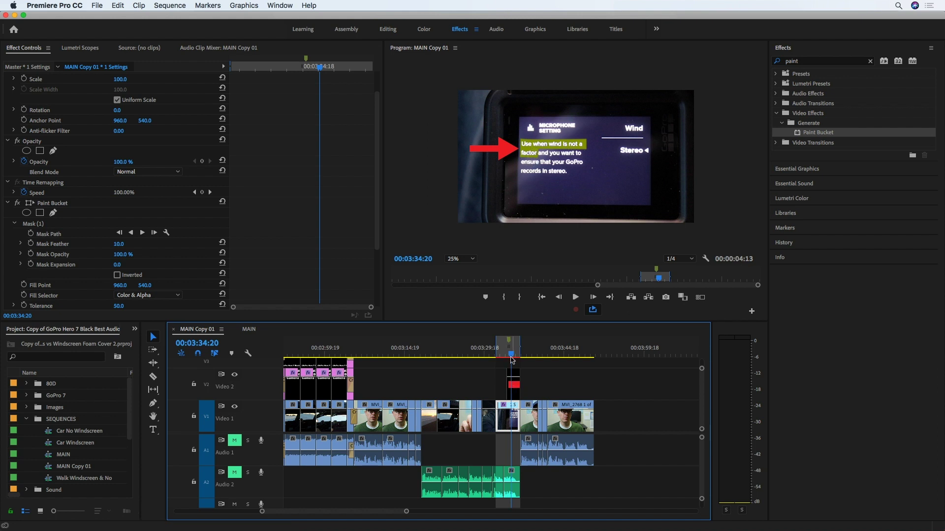
left_click(142, 233)
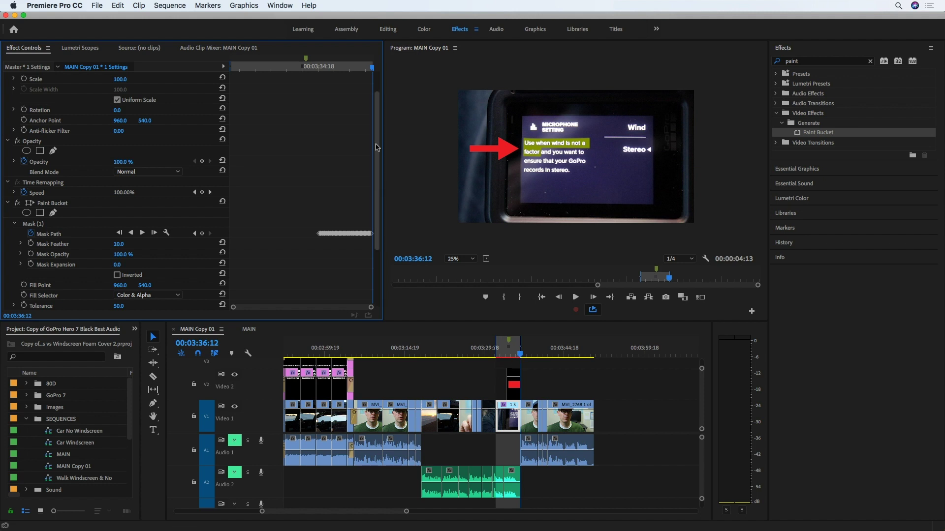
Step: Return to the first mask path keyframe and track the mask backward, stopping the tracking at about 00:03:32:18
left_click_drag(373, 69, 314, 67)
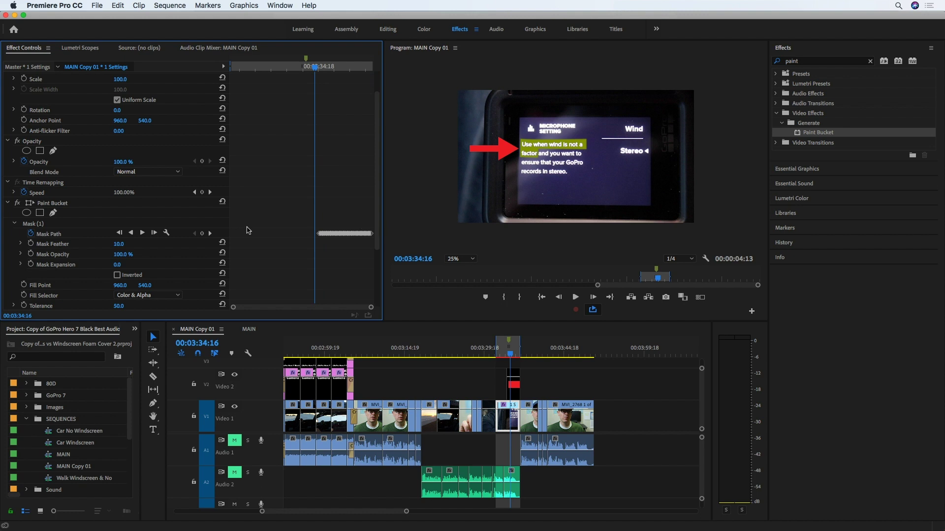
mouse_move(315, 68)
left_mouse_down()
mouse_move(289, 73)
mouse_move(323, 81)
mouse_move(308, 74)
left_mouse_up()
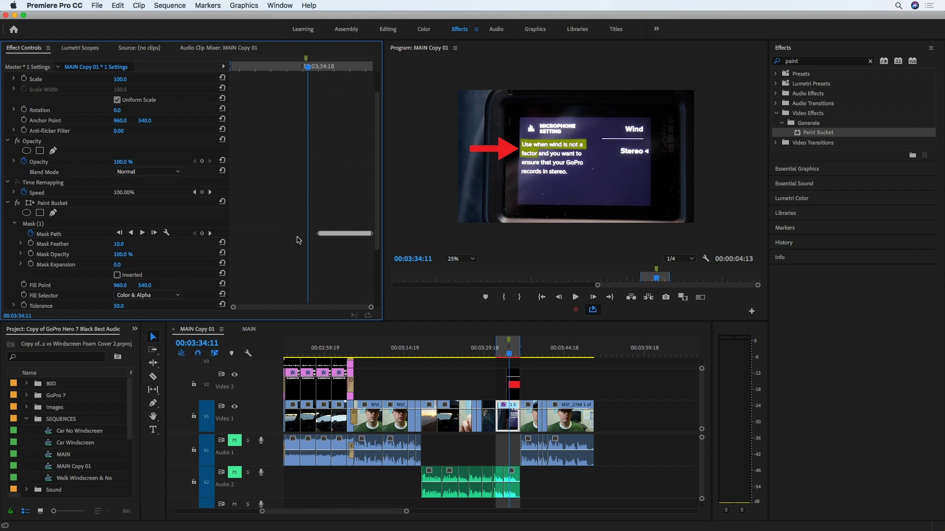
left_click(211, 234)
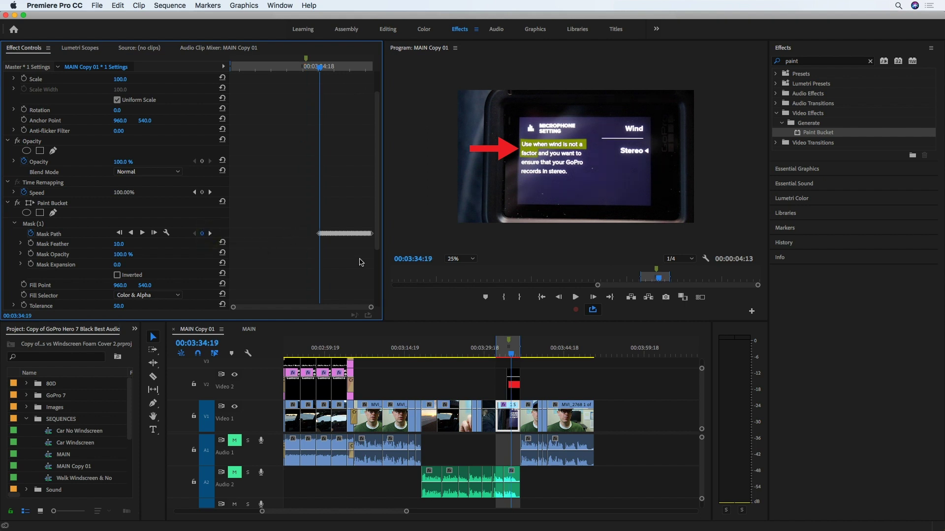
left_click(131, 233)
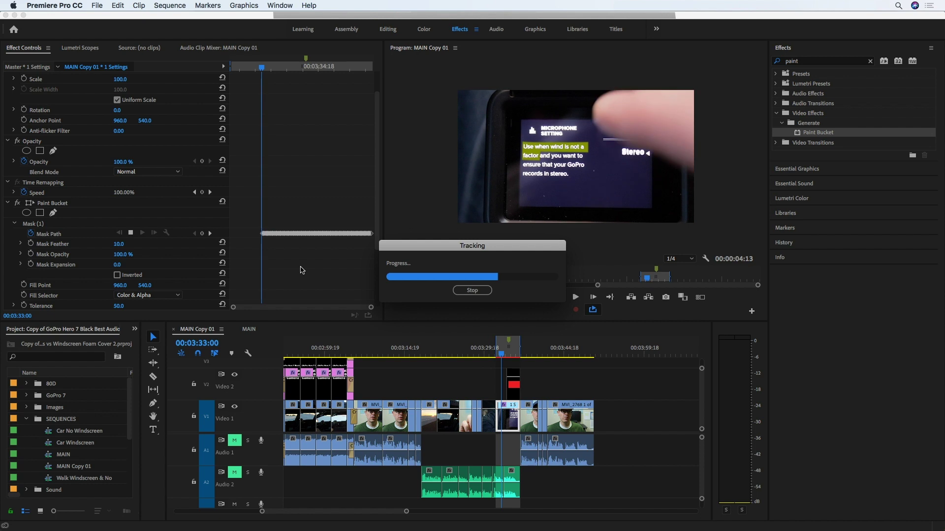
left_click(472, 291)
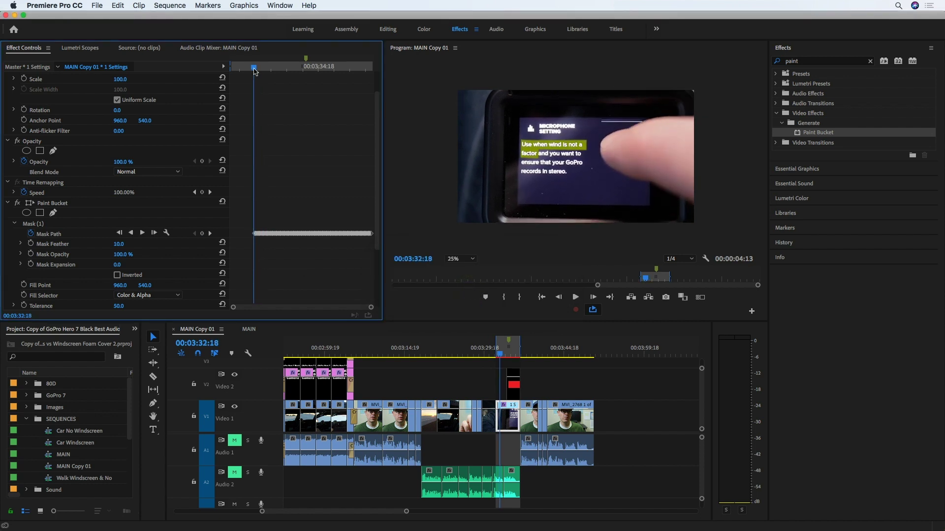
Step: Scrub back to 00:03:33:08 and set the Paint Bucket tolerance to 103
left_click_drag(254, 68, 269, 68)
left_click(511, 355)
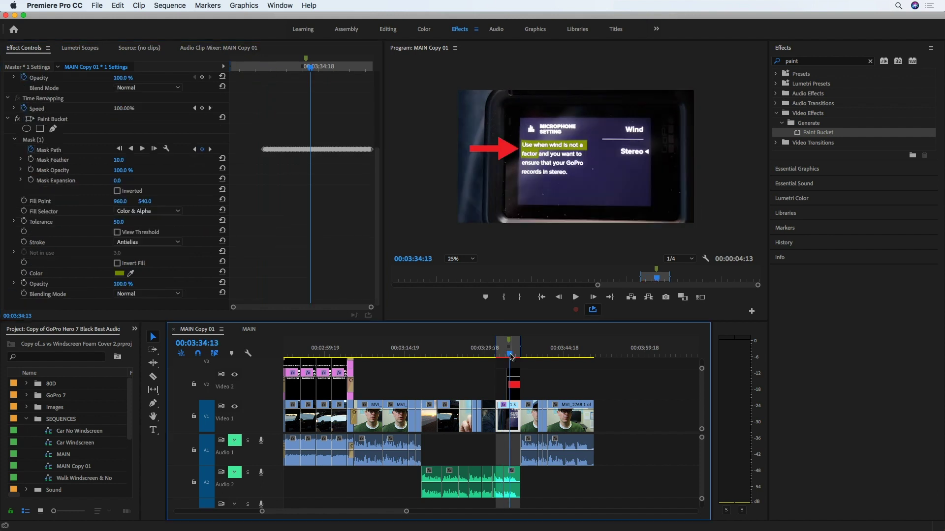
left_click_drag(512, 358, 503, 356)
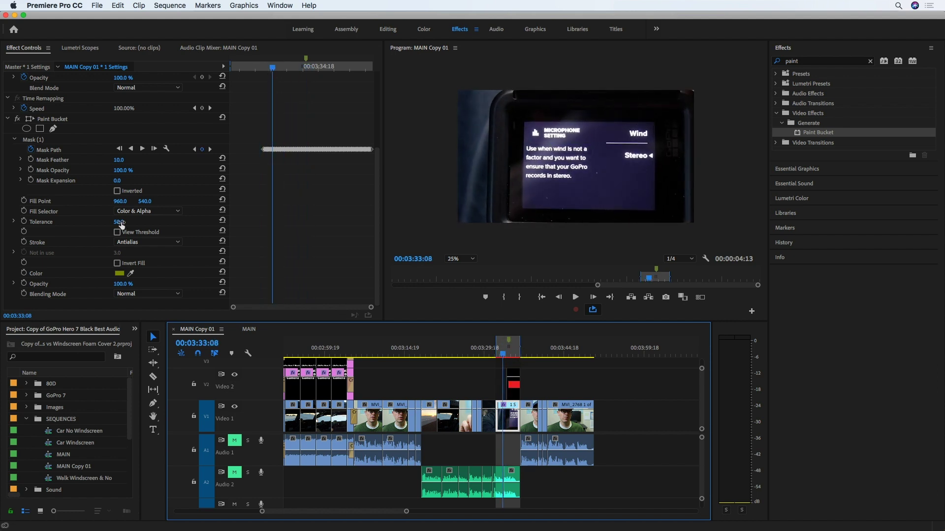
left_click(119, 223)
type("83")
key("Return")
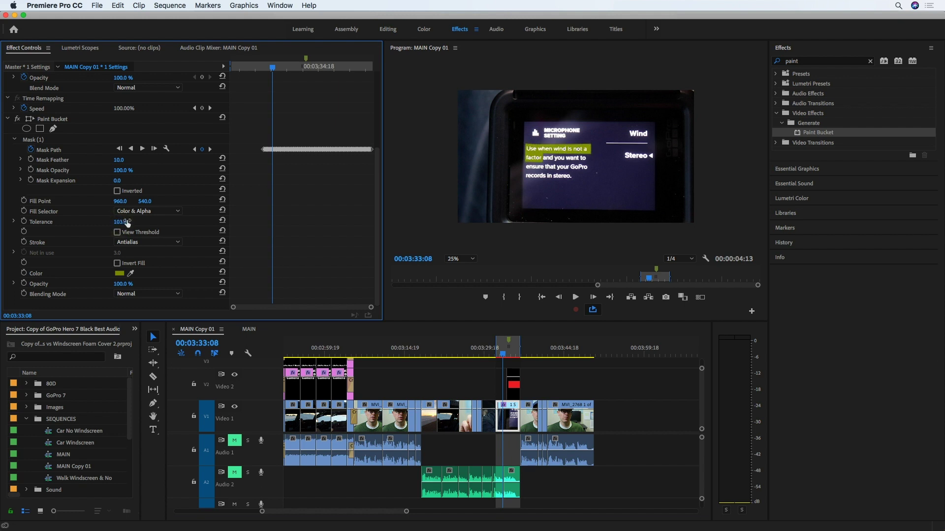
Step: Move to 00:03:33:17 and raise the Paint Bucket tolerance to 170
left_click(504, 355)
left_click_drag(506, 355, 505, 355)
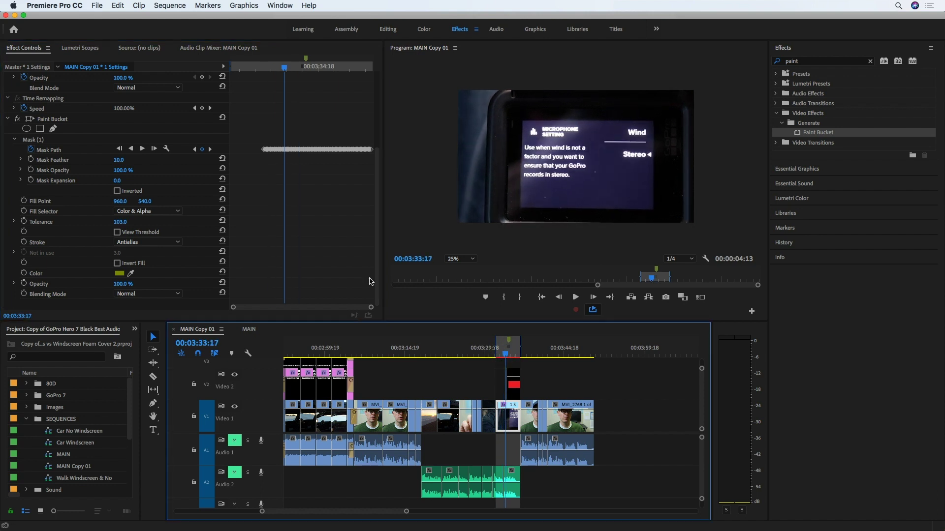
left_click_drag(120, 222, 153, 222)
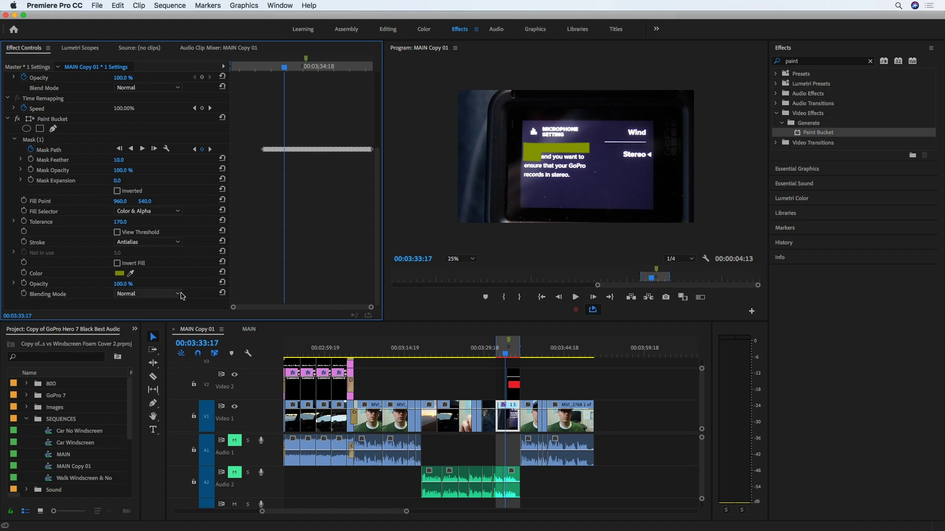
Step: Try several Paint Bucket blending modes, including Stencil Alpha and Soft Light, and settle on Screen
scroll(178, 296, "down", 2)
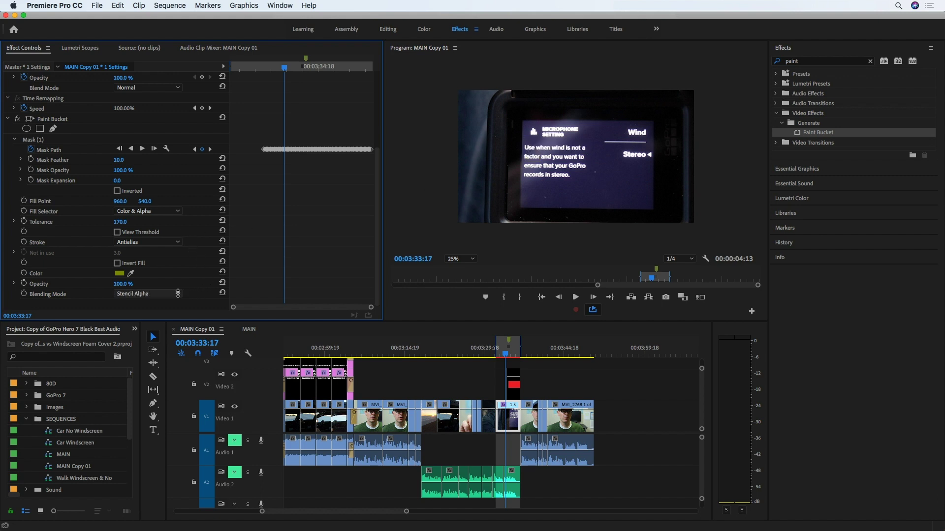
scroll(177, 294, "down", 1)
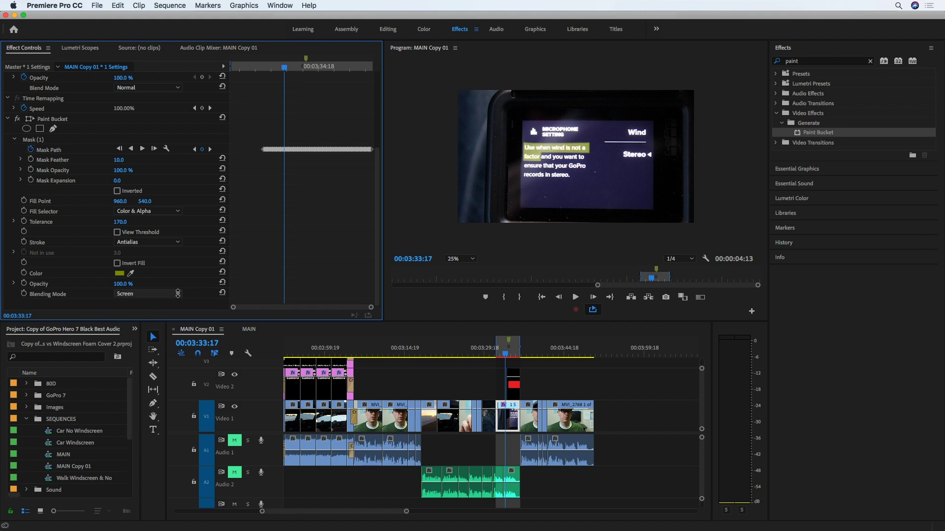
scroll(178, 293, "down", 2)
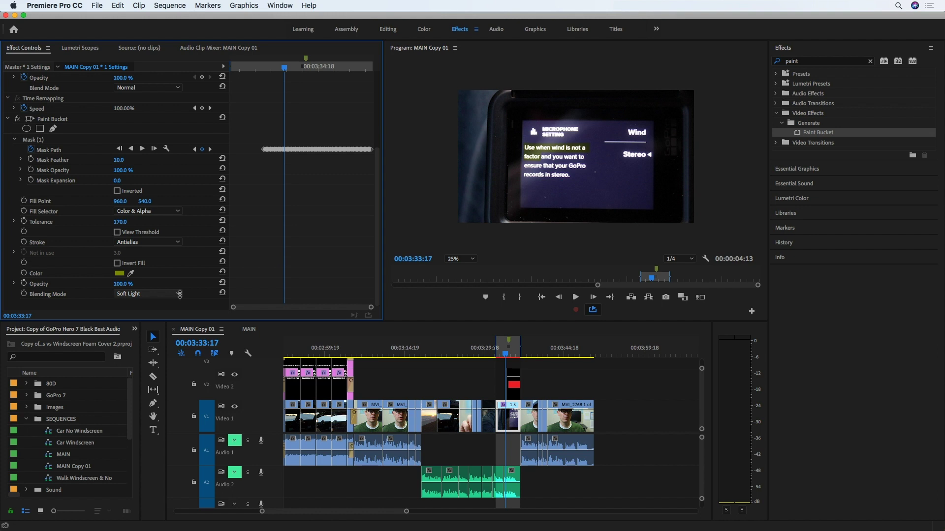
scroll(179, 294, "up", 2)
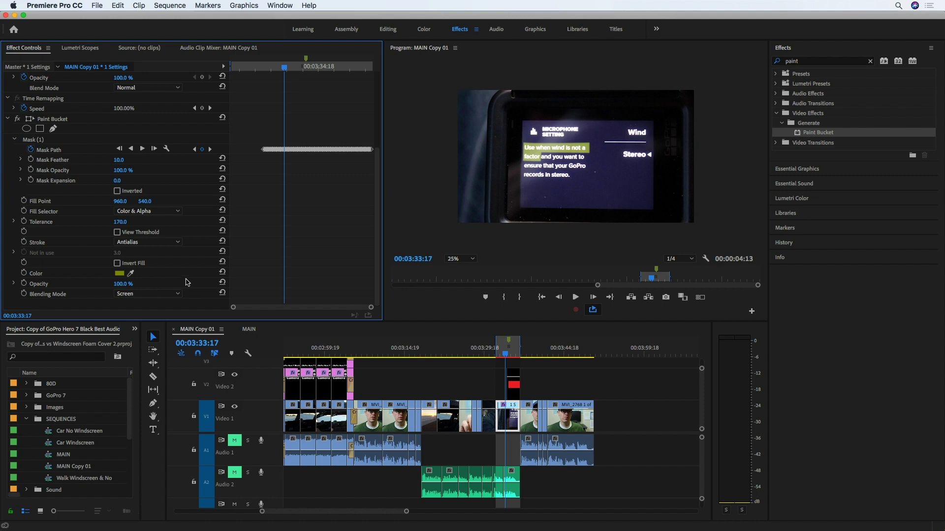
Step: Darken the Paint Bucket fill color to the olive shade 637000
left_click(120, 274)
left_click_drag(447, 108, 297, 98)
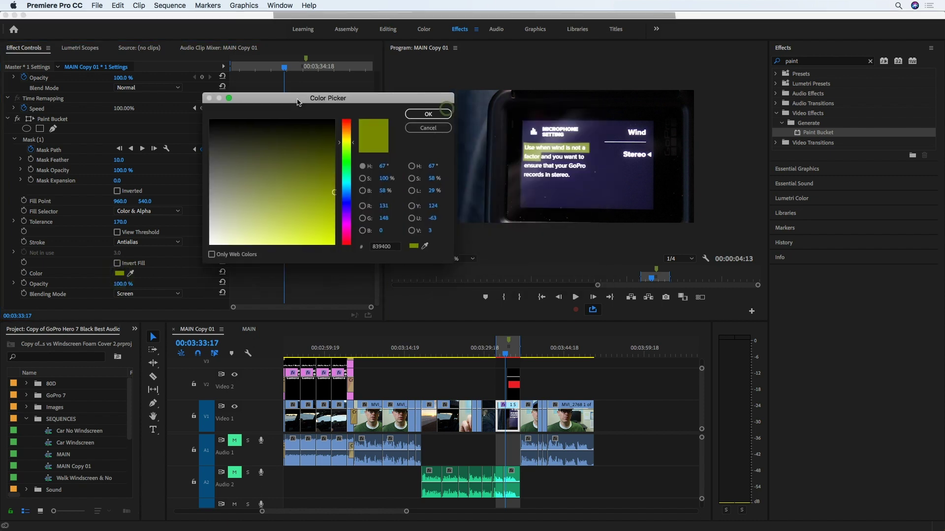
left_click_drag(332, 183, 334, 176)
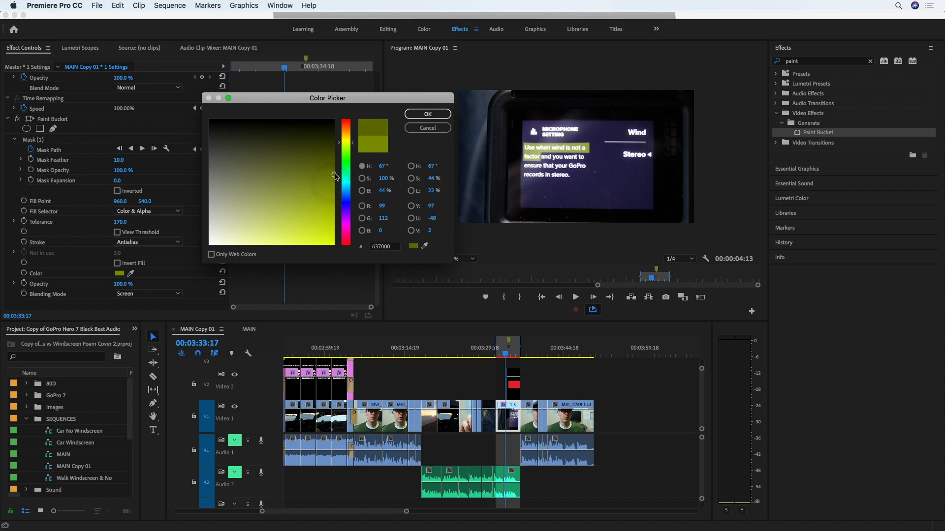
left_click(422, 114)
Step: Darken the Paint Bucket fill color once more to a deeper olive for a subtler highlight
left_click(119, 274)
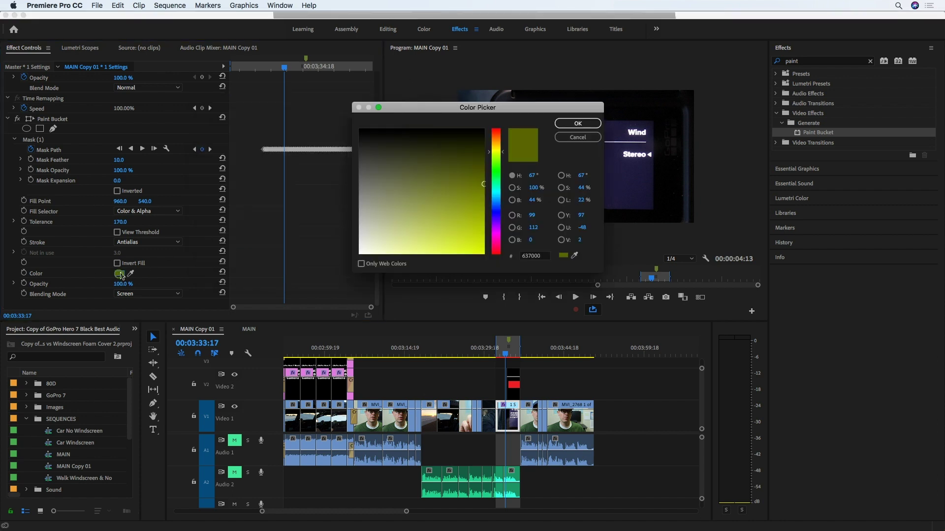
left_click(481, 175)
left_click_drag(480, 176, 483, 171)
left_click_drag(555, 106, 429, 107)
left_click(429, 122)
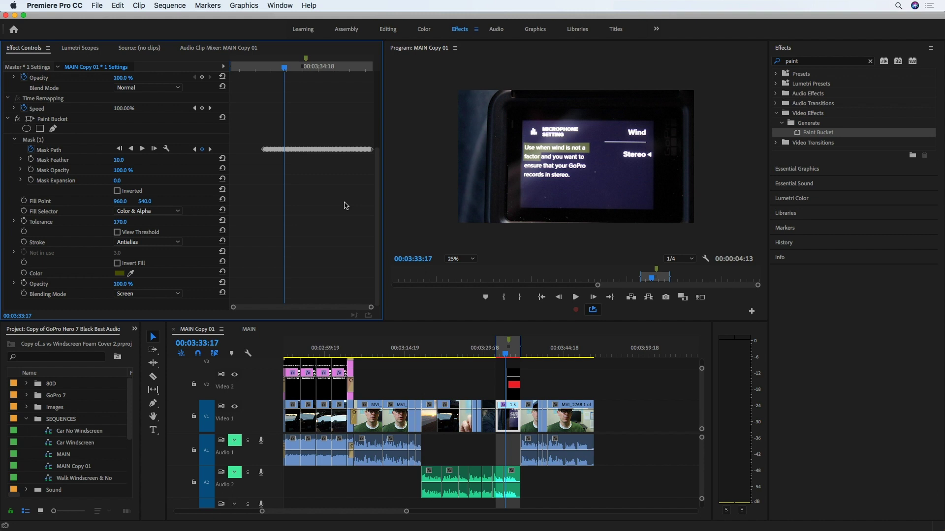
Step: Enable Paint Bucket opacity keyframing at 00:03:34:00 and add a second 100% opacity keyframe at 00:03:34:04
left_click(504, 355)
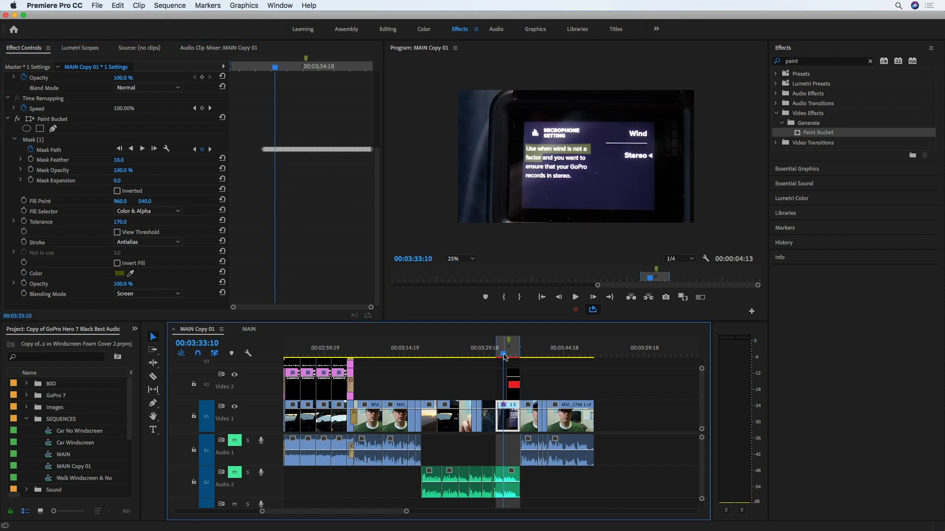
left_click_drag(504, 354, 508, 355)
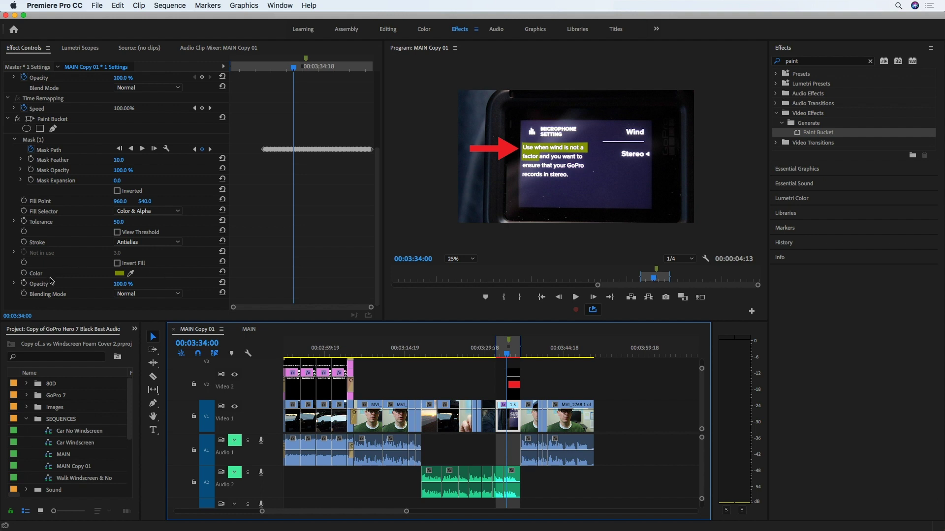
left_click(24, 283)
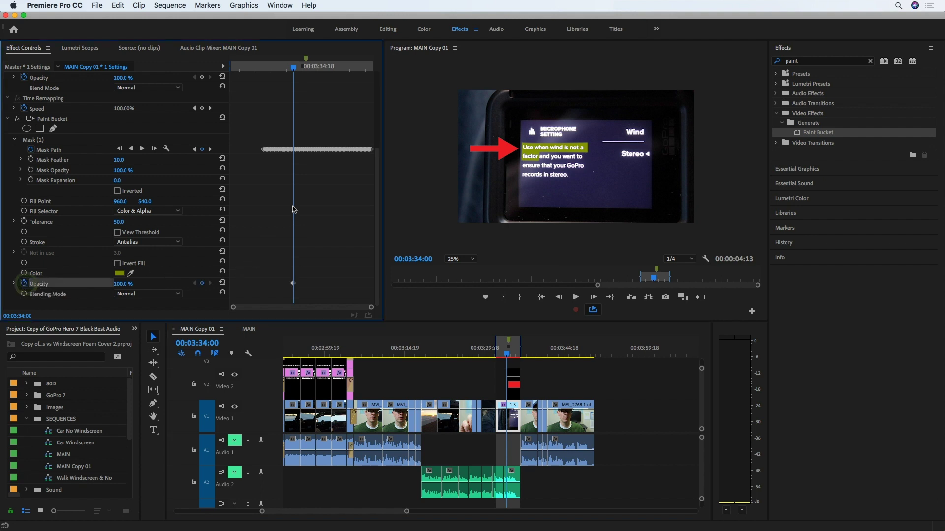
key("Right")
key("Right")
key("Right")
key("Right")
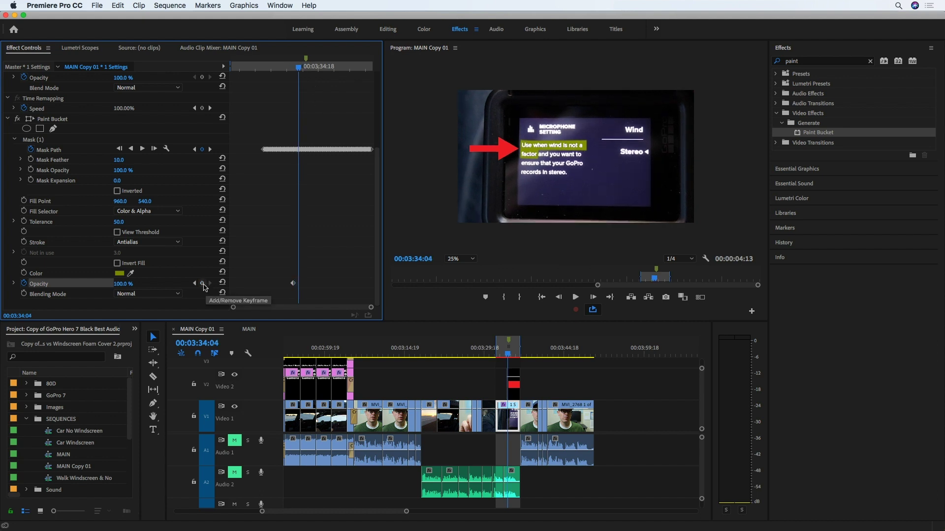
left_click(202, 284)
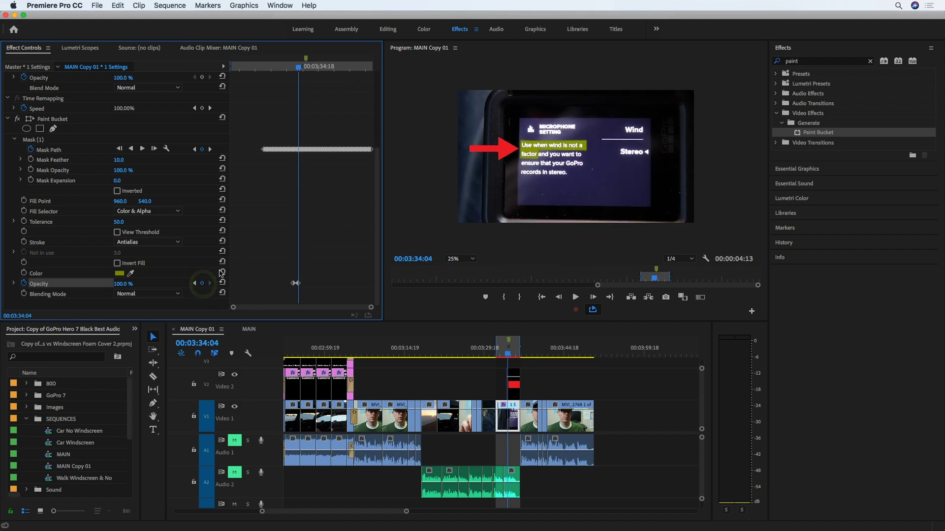
Step: Set the first Paint Bucket opacity keyframe to 0% and play back the highlight's fade-in
left_click(195, 284)
left_click(123, 284)
type("0")
key("Return")
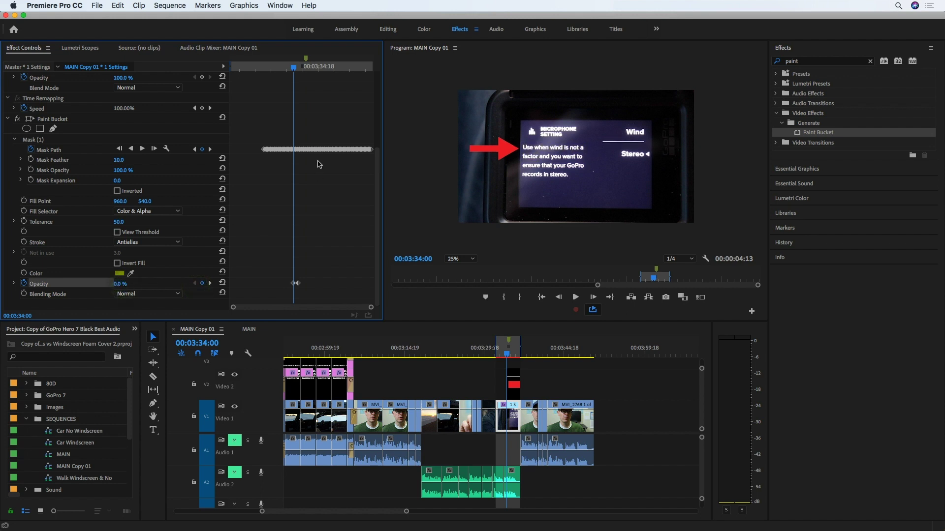
key("space")
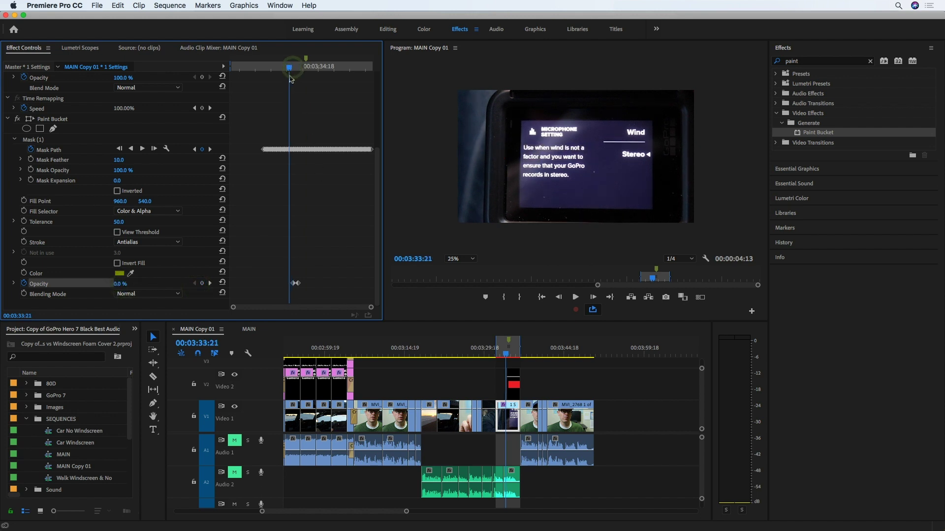
key("space")
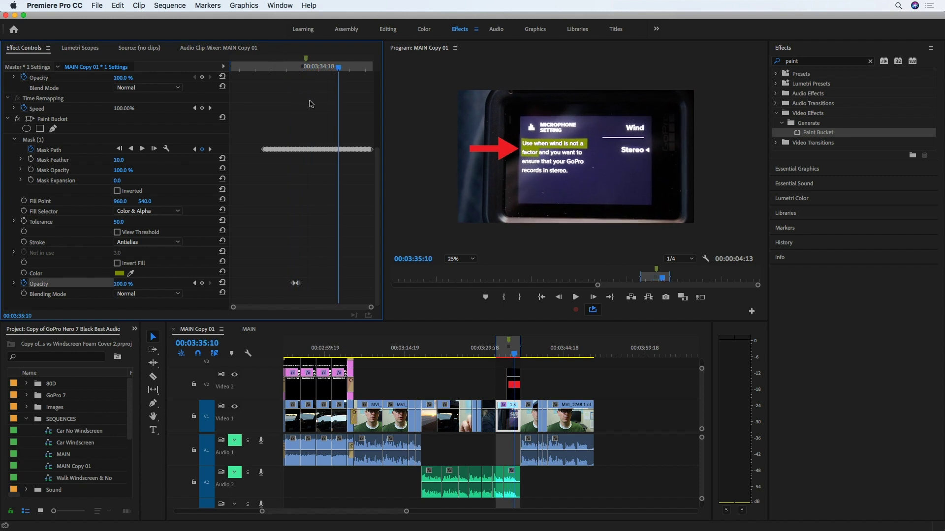
Step: Shift the second Paint Bucket opacity keyframe slightly later to lengthen the fade-in, and play the clip back
left_click_drag(338, 69, 288, 69)
left_click(298, 283)
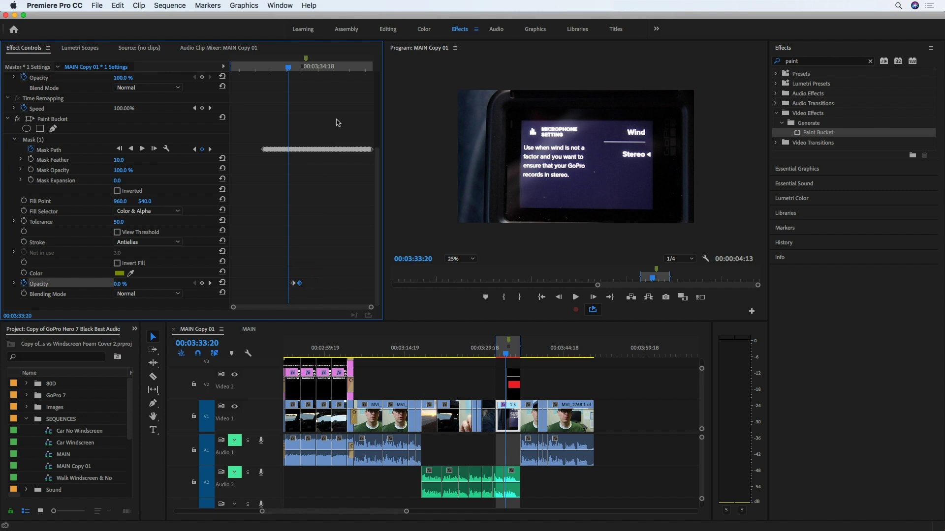
left_click_drag(288, 71, 280, 69)
key("space")
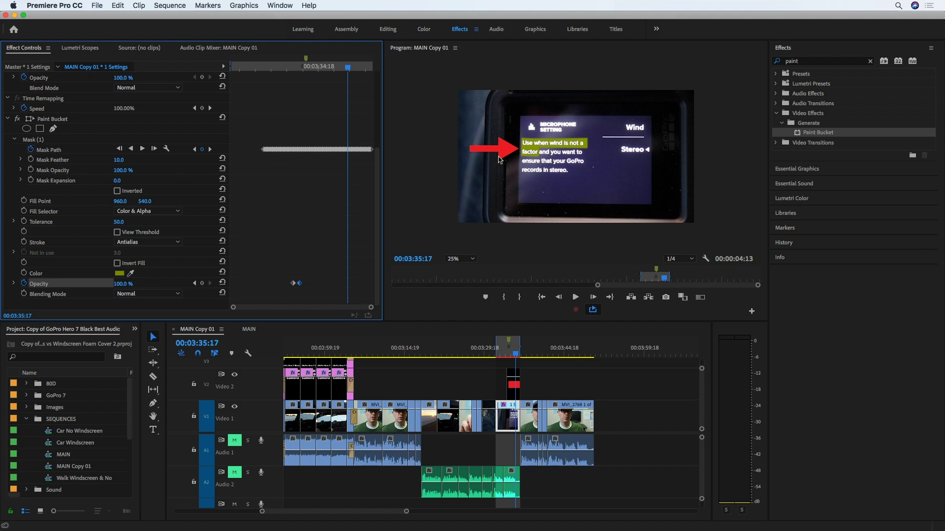
Step: Set the Paint Bucket mask feather to 24 and the mask expansion to -6
mouse_move(119, 163)
left_mouse_down()
mouse_move(123, 180)
mouse_move(114, 181)
left_mouse_up()
left_click(117, 181)
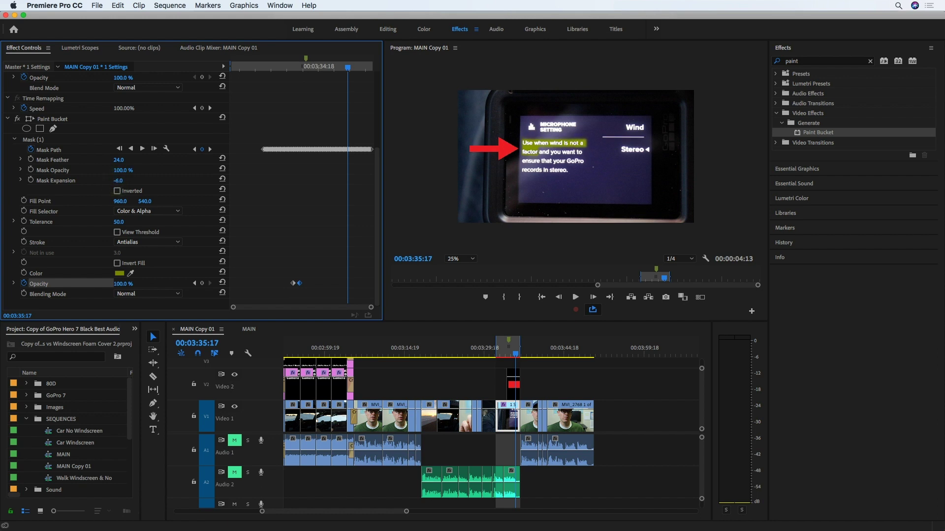